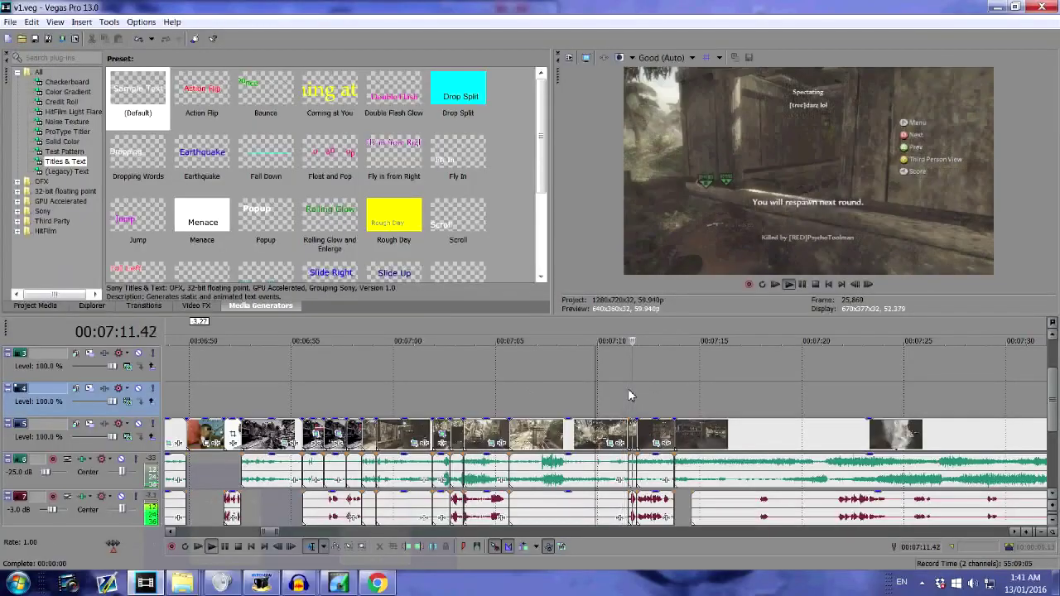
- Stop the montage preview at 00:07:12.56 and bring up the web browser
key("Return")
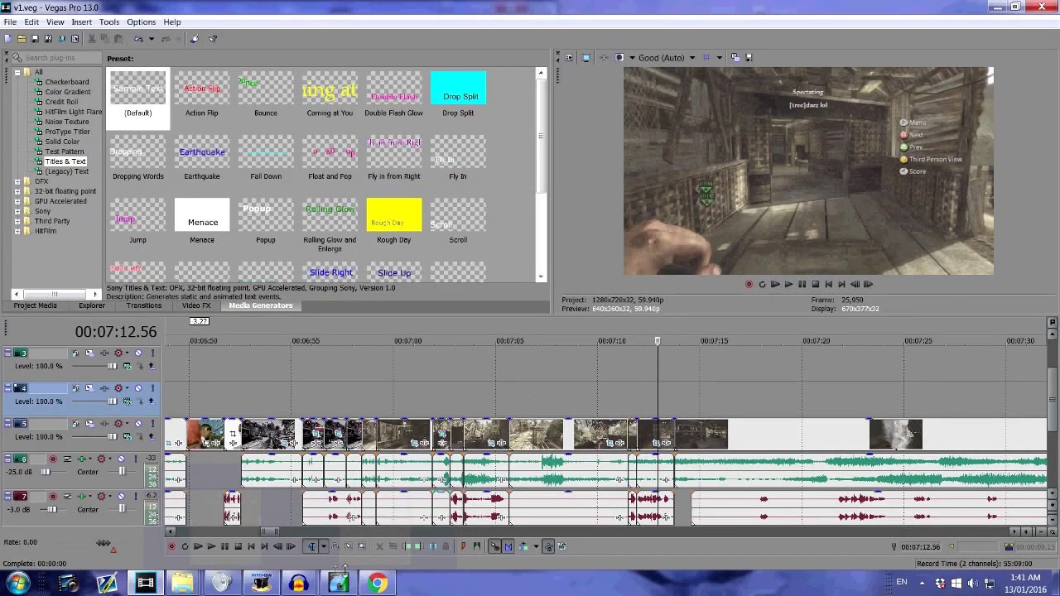
left_click(390, 586)
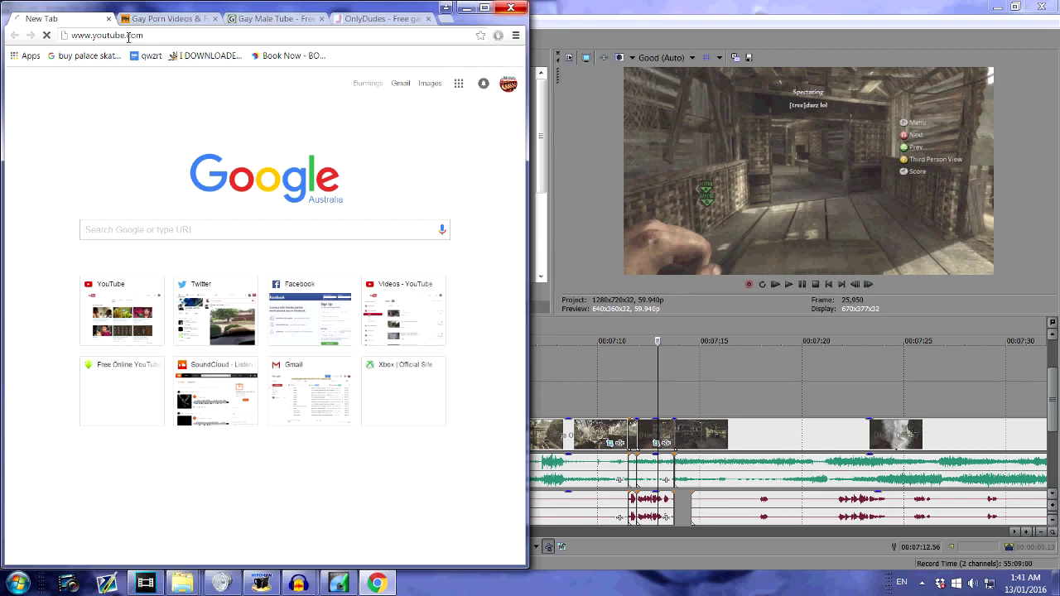
- Maximize the browser window showing YouTube to search for the 'ohohoh laugh' clip
double_click(352, 14)
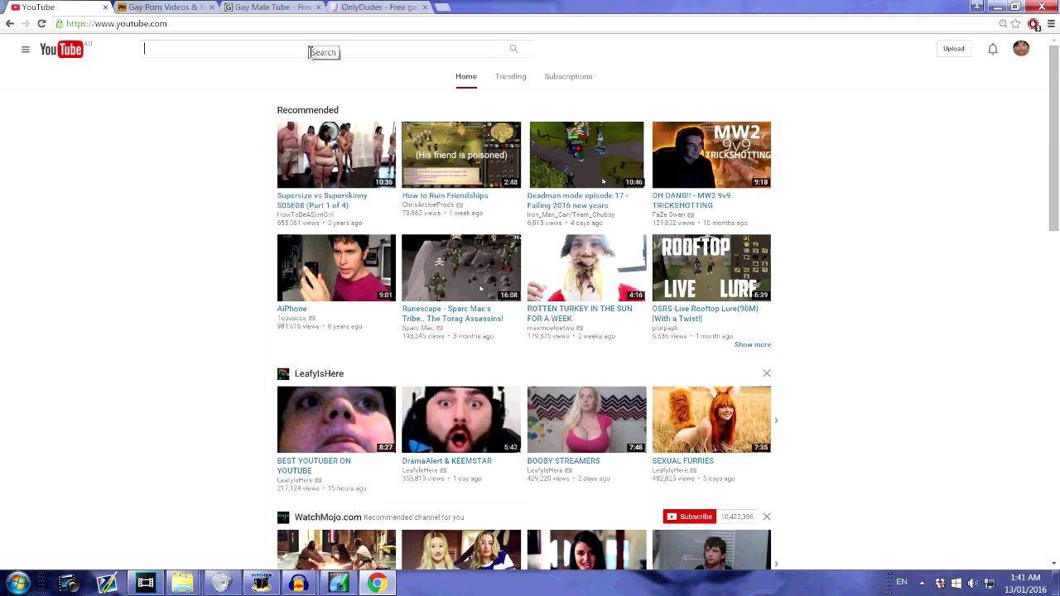
type("ohoh laugh")
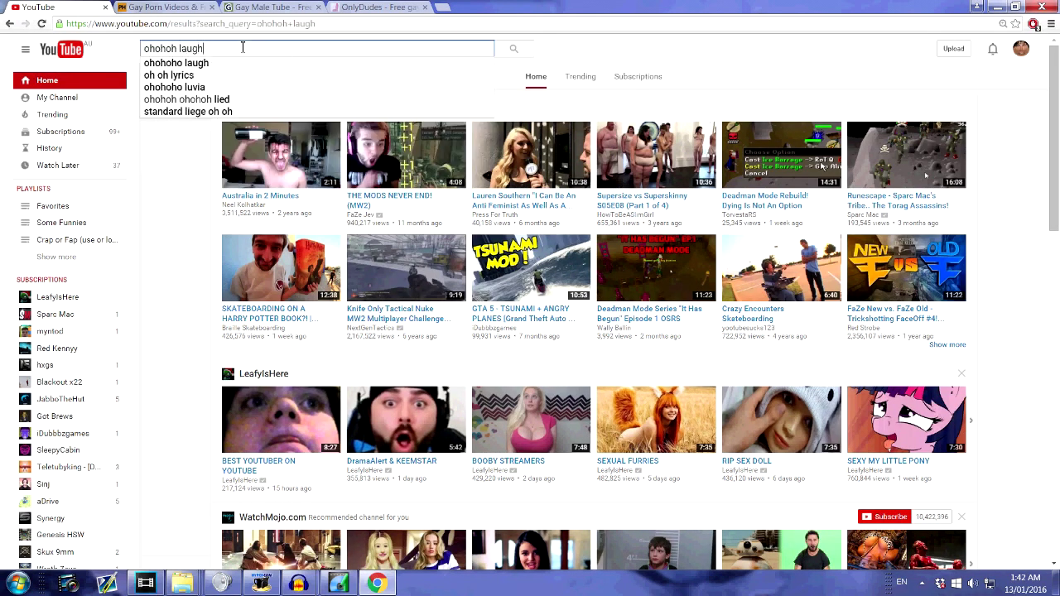